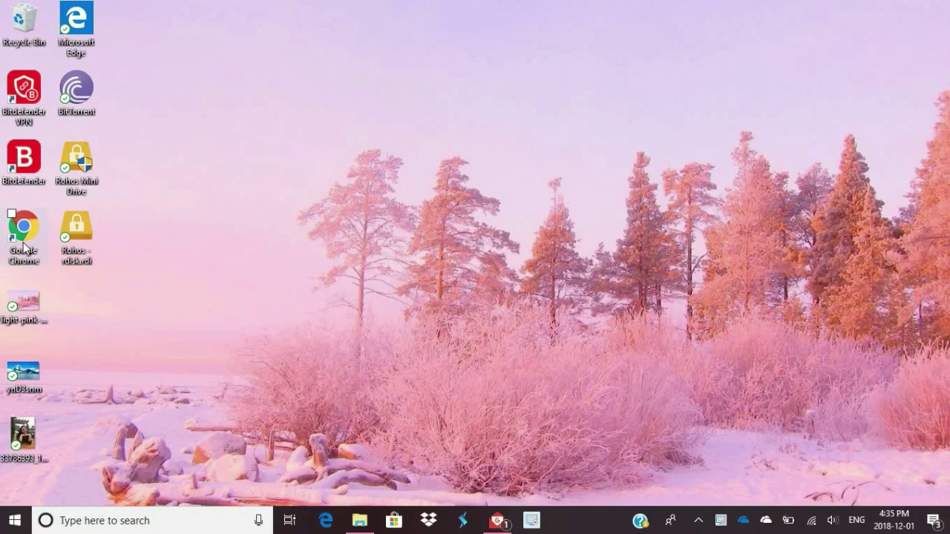
Launch Google Chrome from the desktop and maximize its window
{"action": "double_click", "coordinate": [24, 248]}
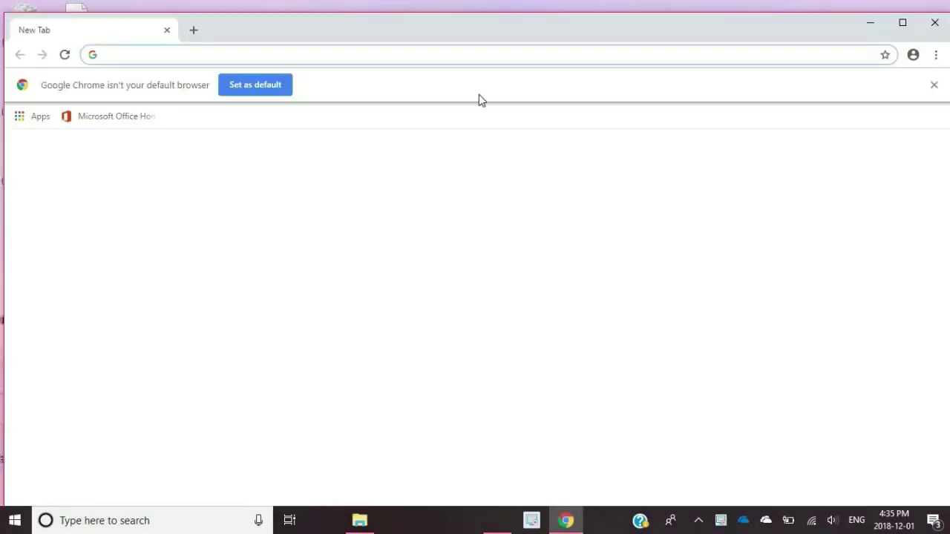
{"action": "left_click", "coordinate": [903, 23]}
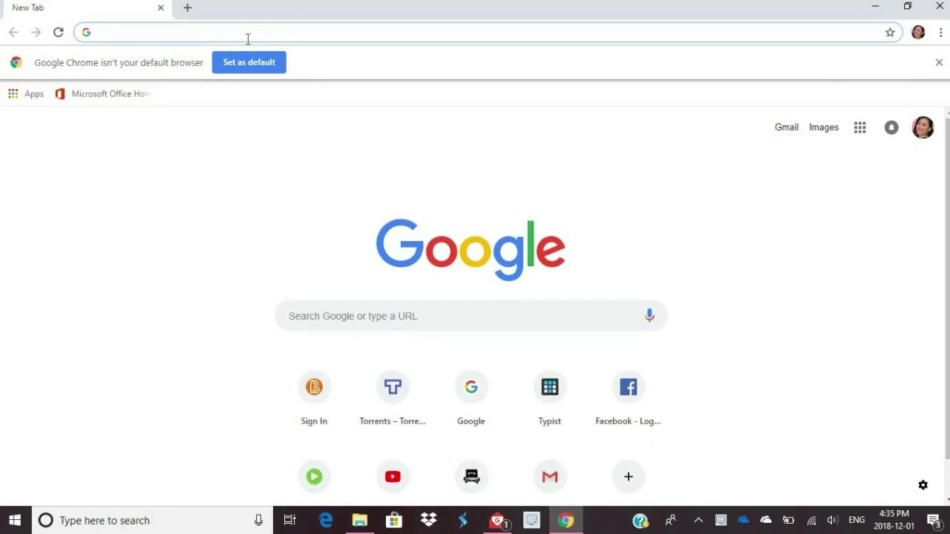
Go to the Skype website (skype.ca) and send its Get Skype download to the Microsoft Store
{"action": "type", "text": "sky"}
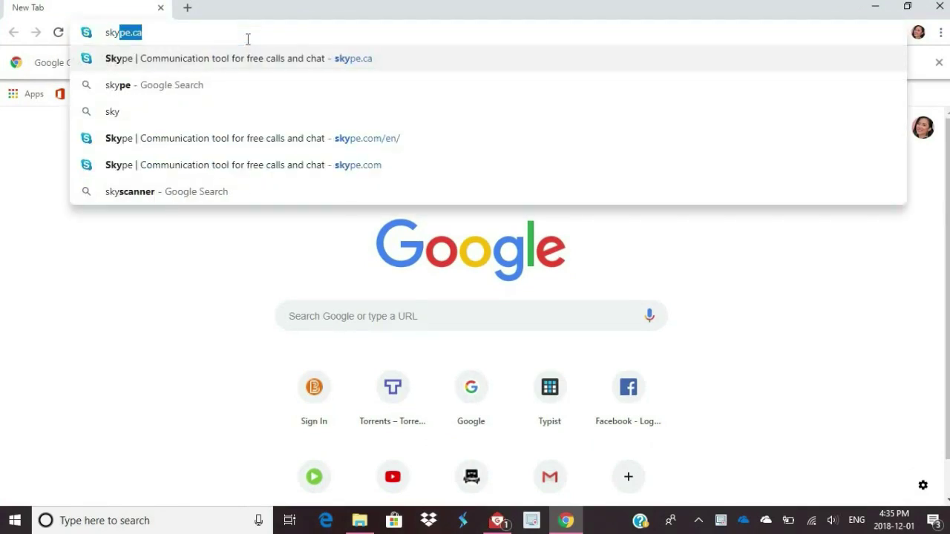
{"action": "type", "text": "pe."}
{"action": "key", "text": "Return"}
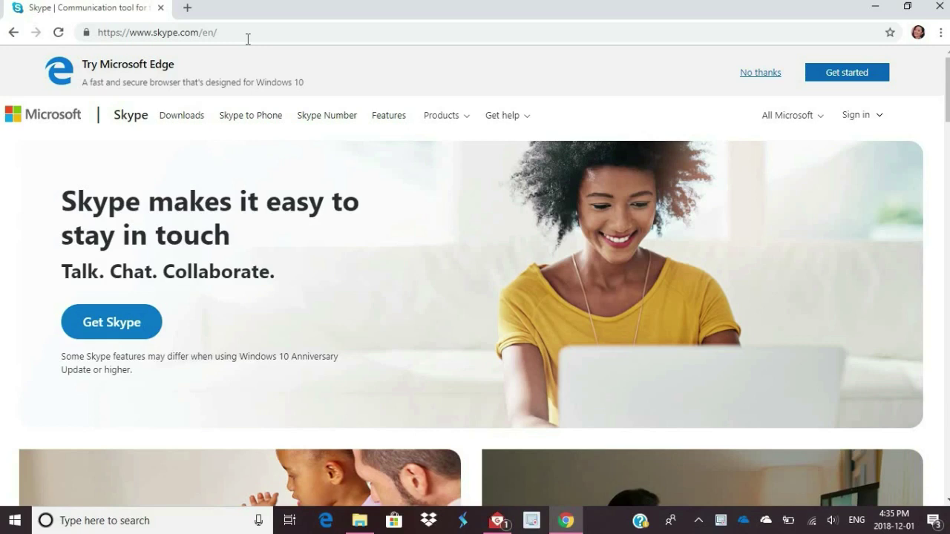
{"action": "left_click", "coordinate": [119, 320]}
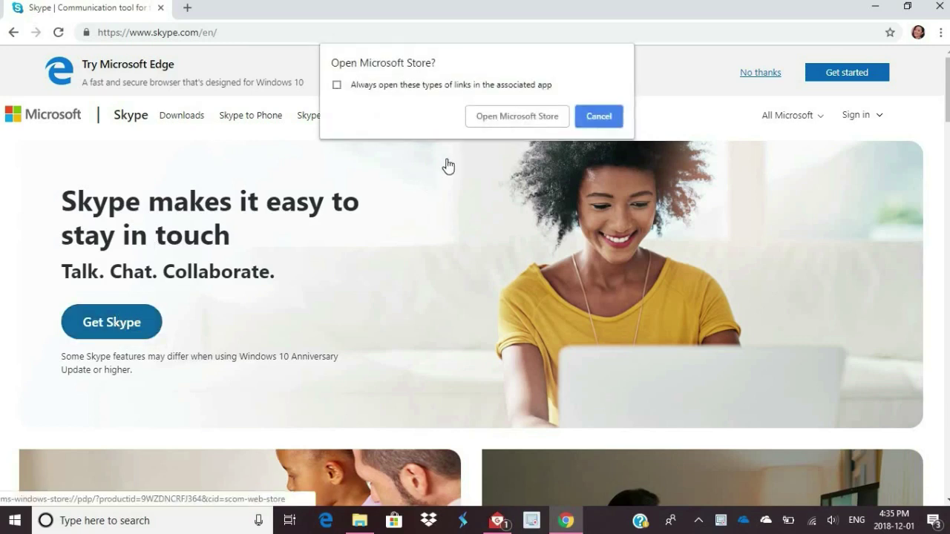
{"action": "left_click", "coordinate": [503, 116]}
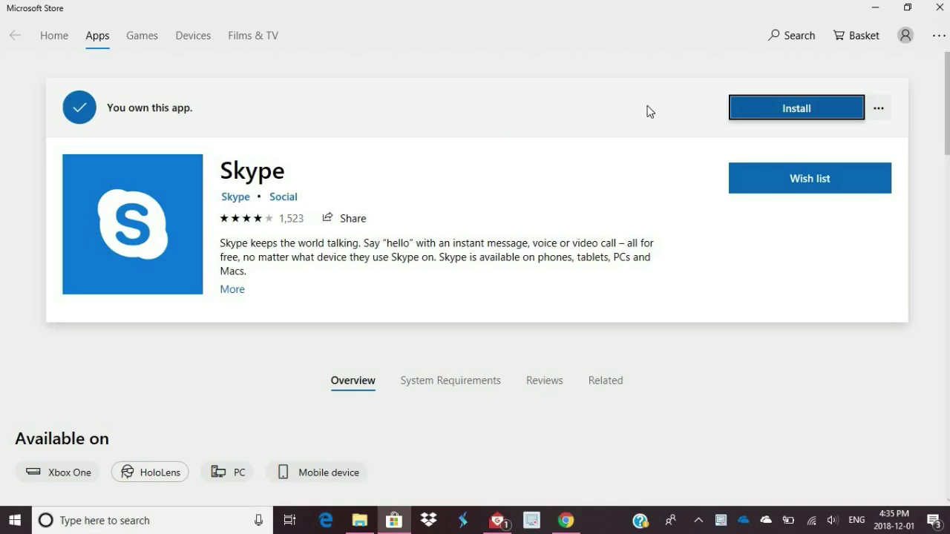
Install Skype from its Microsoft Store product page
{"action": "left_click", "coordinate": [791, 112]}
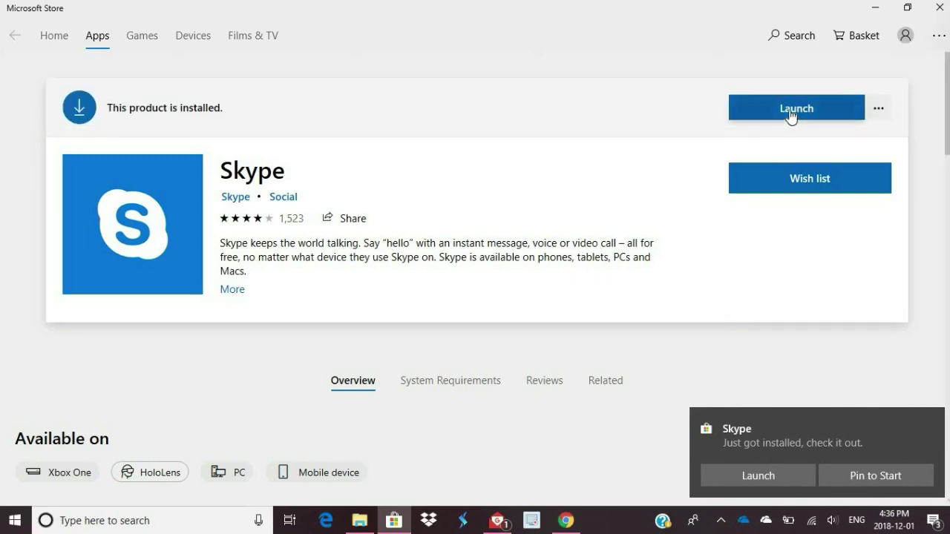
Launch Skype and begin a new Microsoft account registered with the user's e-mail address
{"action": "left_click", "coordinate": [792, 112]}
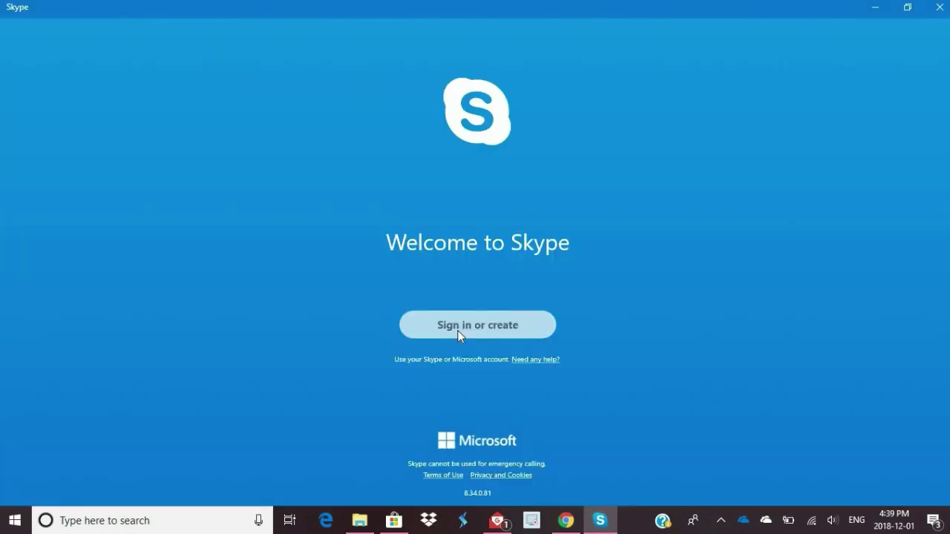
{"action": "left_click", "coordinate": [459, 336]}
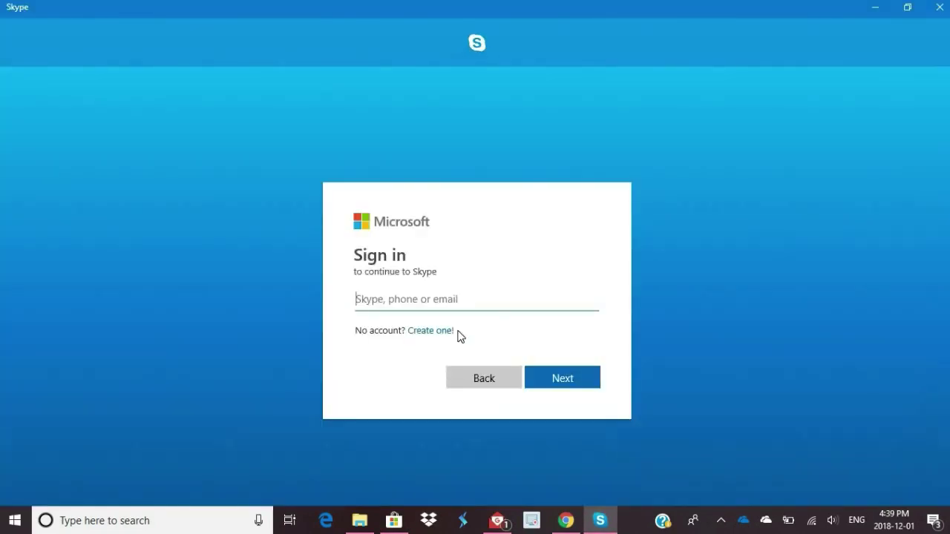
{"action": "left_click", "coordinate": [421, 335]}
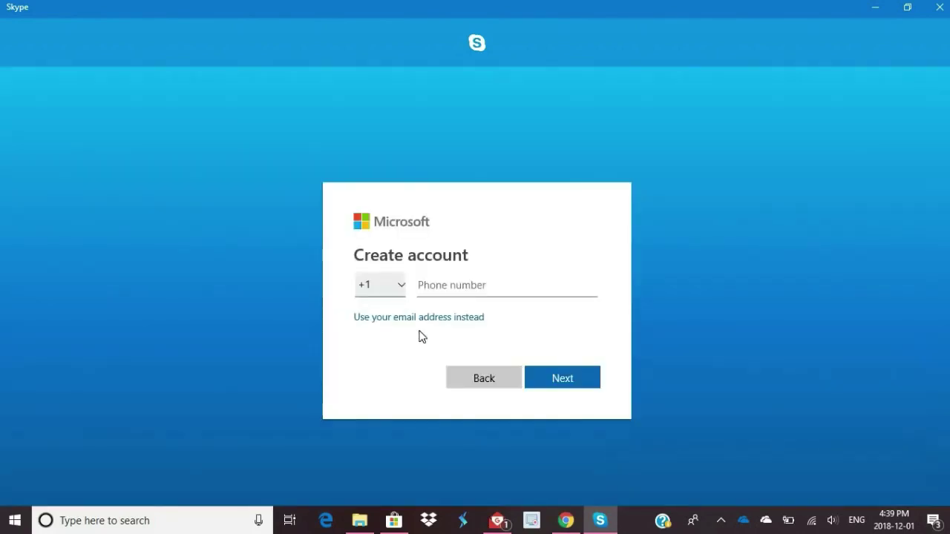
{"action": "left_click", "coordinate": [435, 324]}
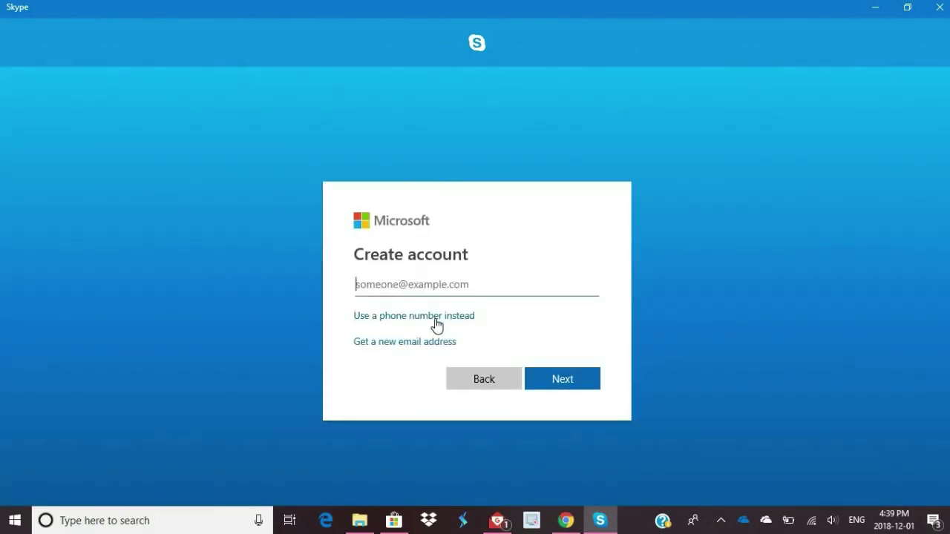
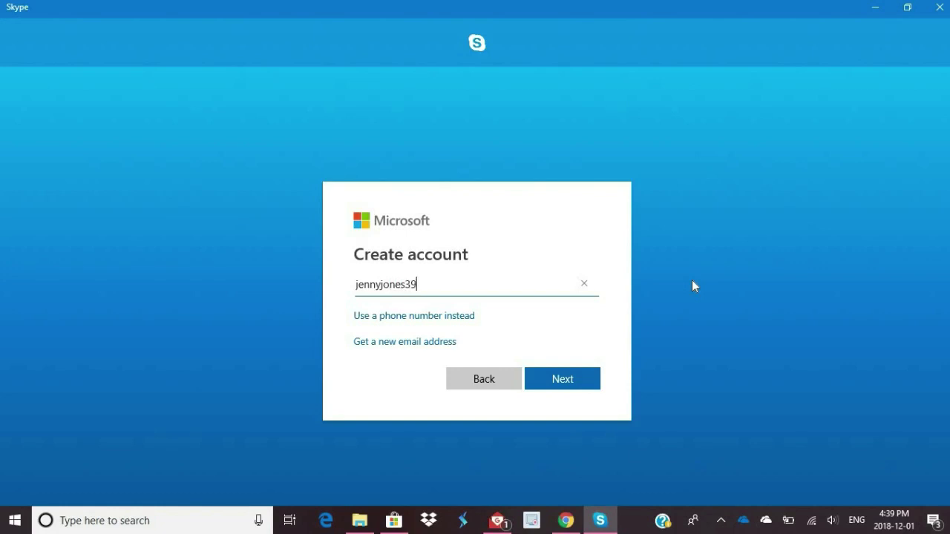
Submit the e-mail and set an all-capitals password for the new account
{"action": "left_click", "coordinate": [590, 382]}
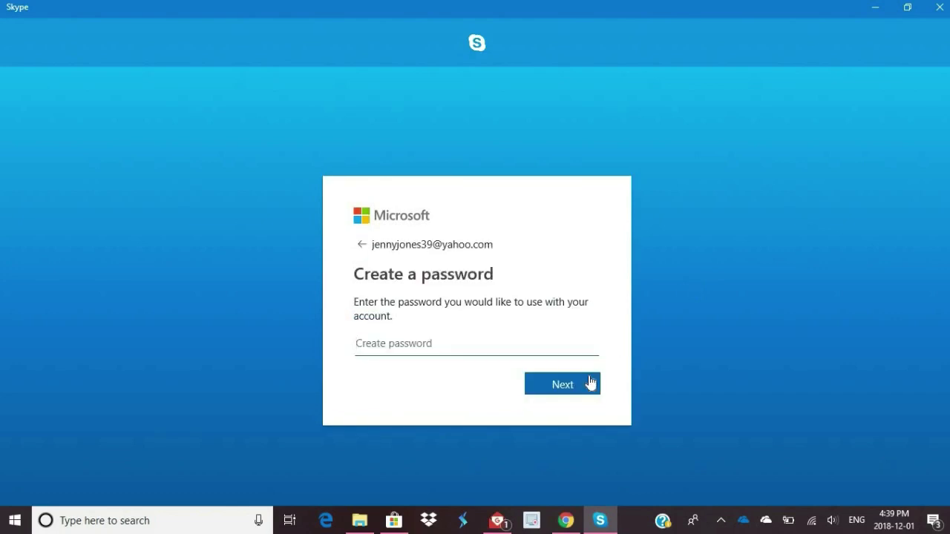
{"action": "key", "text": "Caps_Lock"}
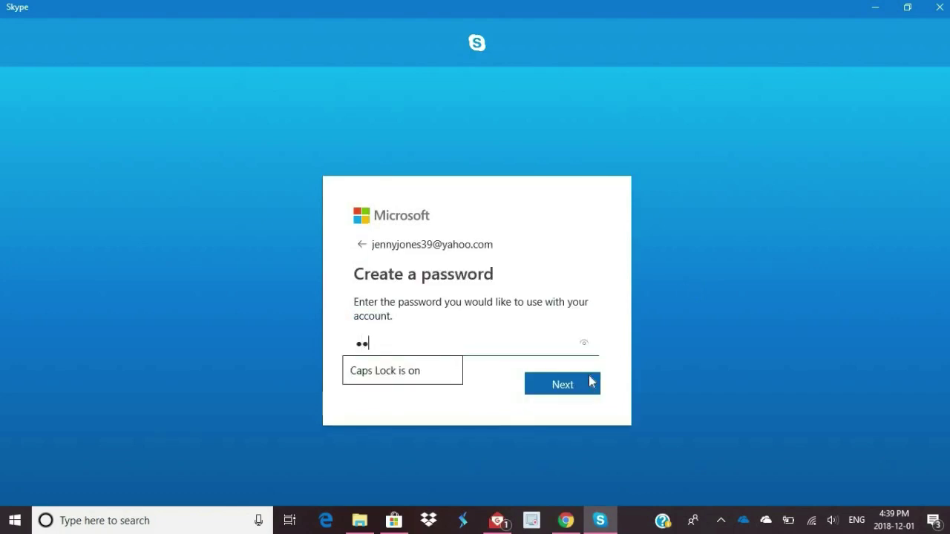
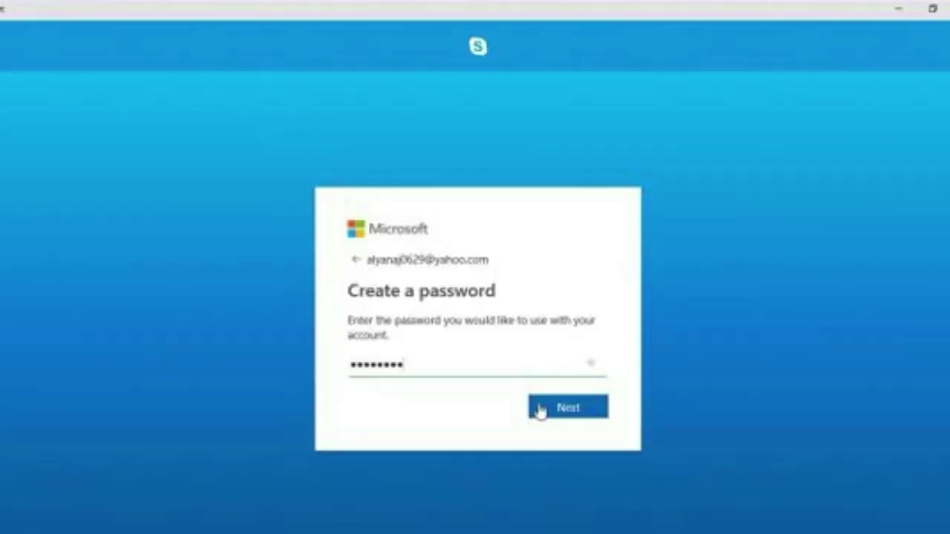
{"action": "left_click", "coordinate": [575, 385]}
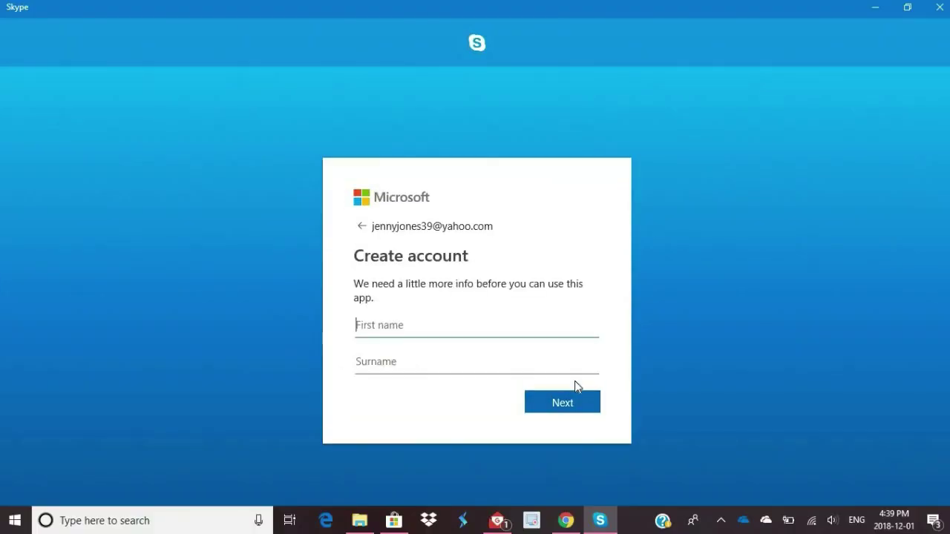
Enter the user's first name and surname and continue to the details step
{"action": "key", "text": "Tab"}
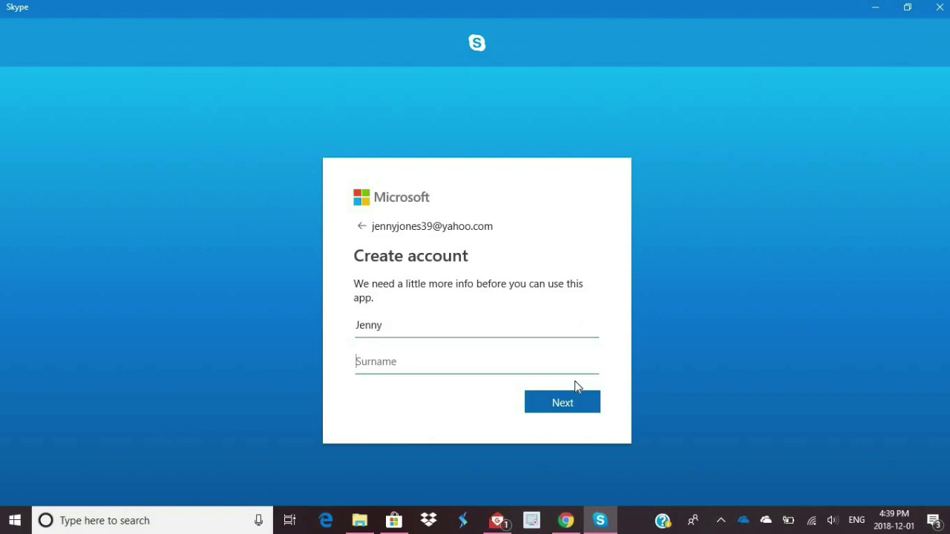
{"action": "left_click", "coordinate": [564, 403]}
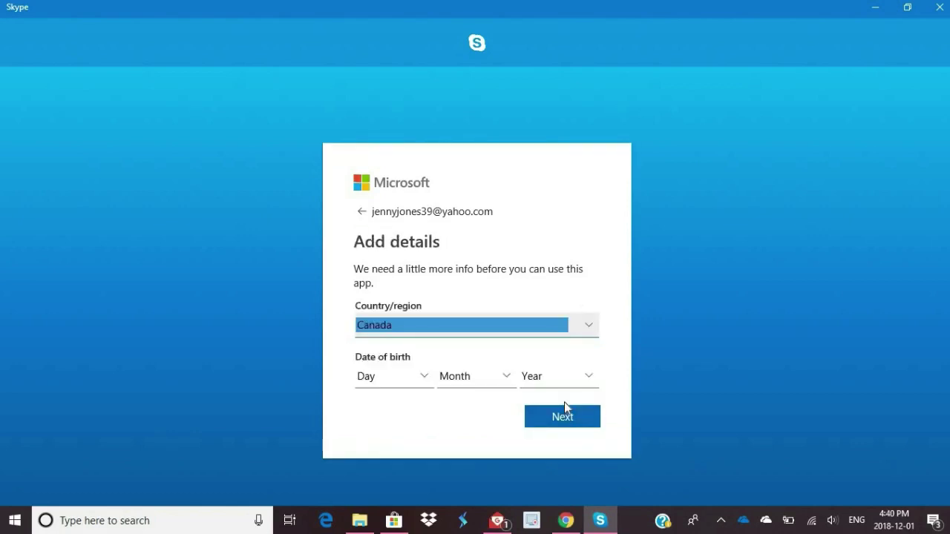
{"action": "left_click", "coordinate": [407, 378]}
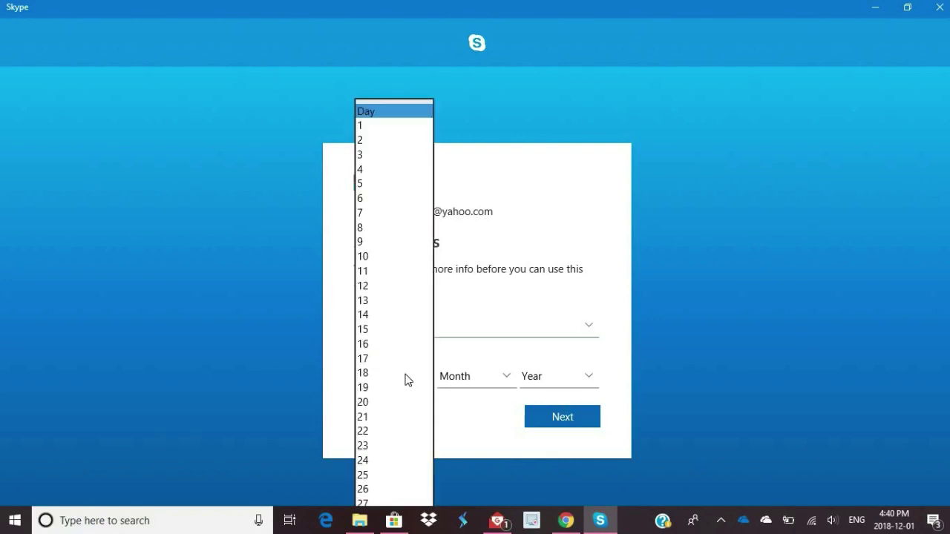
{"action": "left_click", "coordinate": [357, 432]}
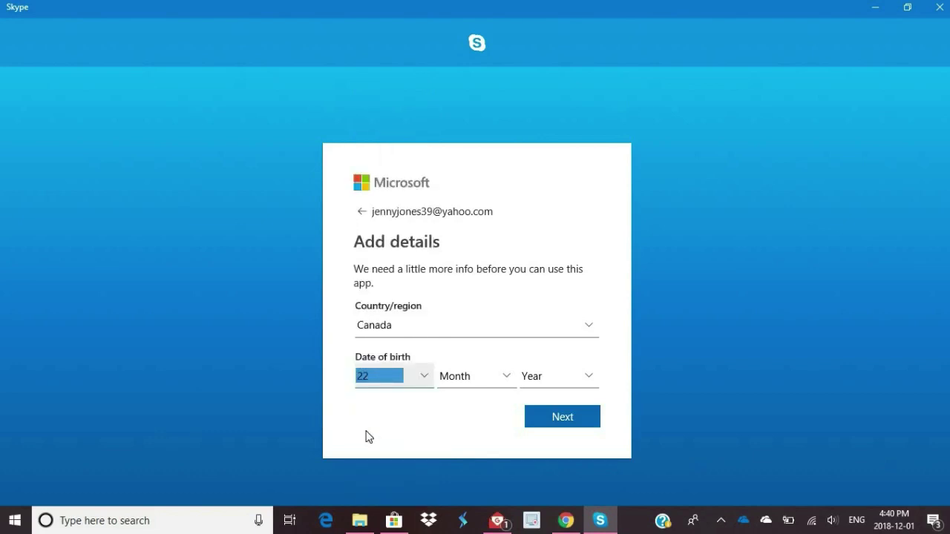
{"action": "left_click", "coordinate": [444, 373]}
{"action": "left_click", "coordinate": [455, 450]}
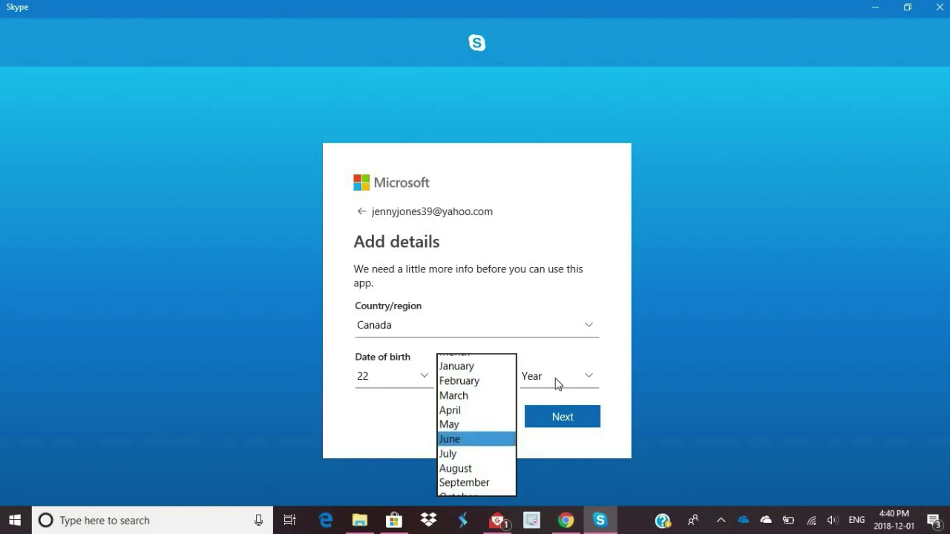
{"action": "left_click", "coordinate": [593, 379]}
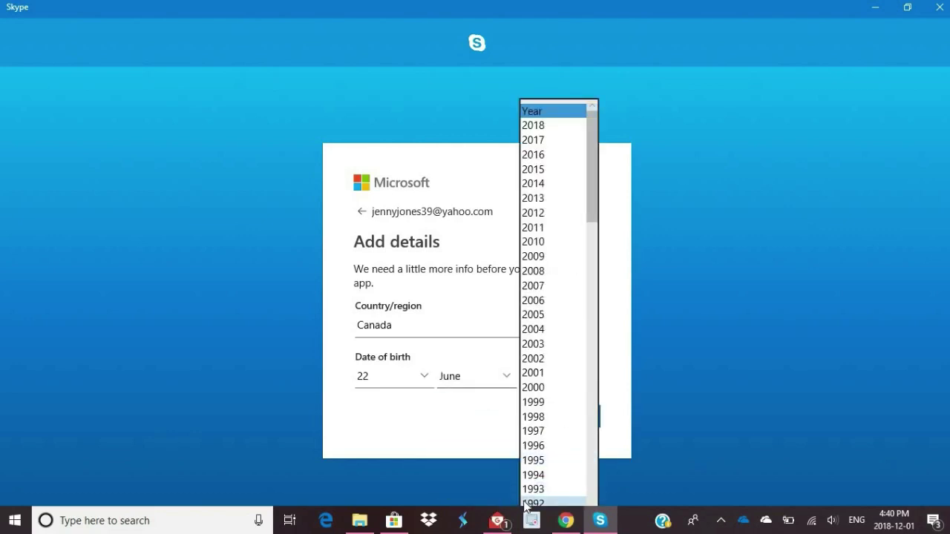
{"action": "left_click", "coordinate": [527, 502]}
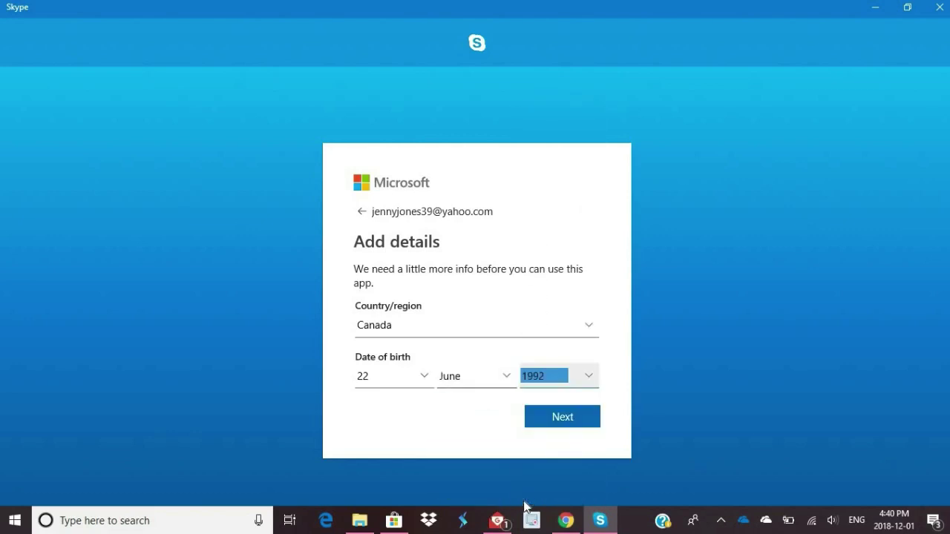
{"action": "left_click", "coordinate": [563, 428]}
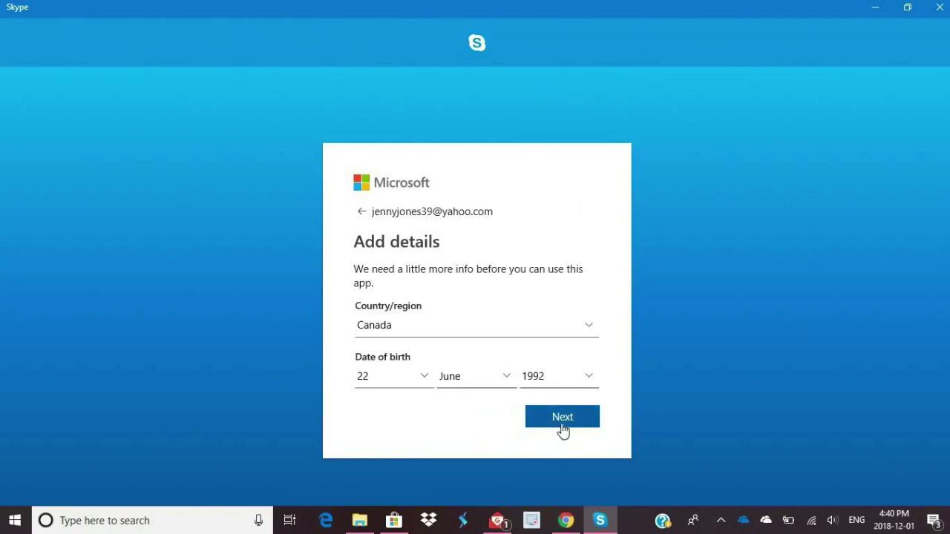
Open Yahoo Mail from yahoo.com in a new Chrome tab
{"action": "left_click", "coordinate": [565, 521]}
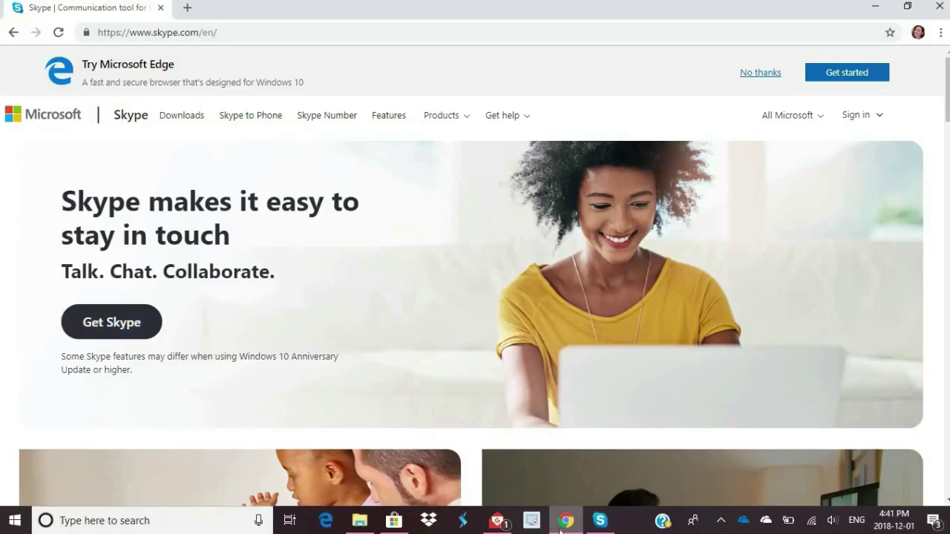
{"action": "left_click", "coordinate": [188, 9]}
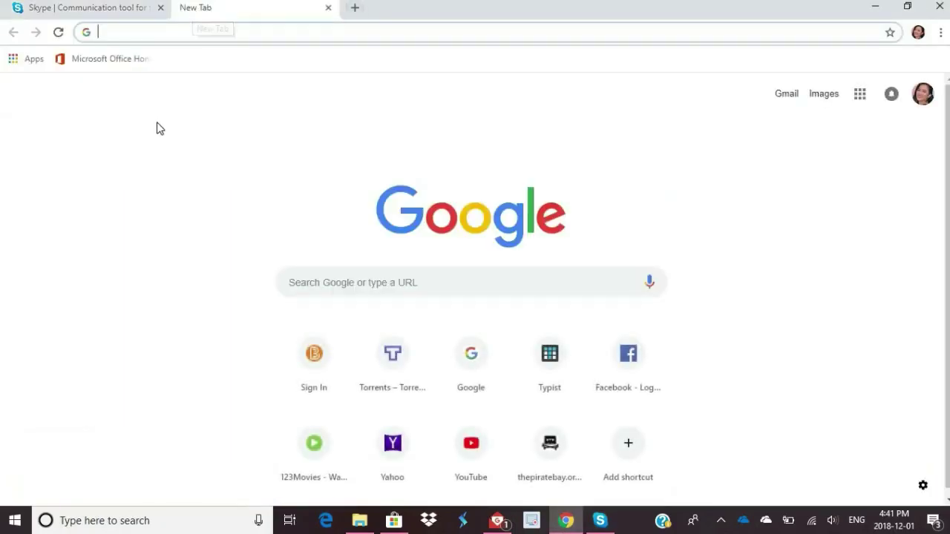
{"action": "type", "text": "ya"}
{"action": "key", "text": "Return"}
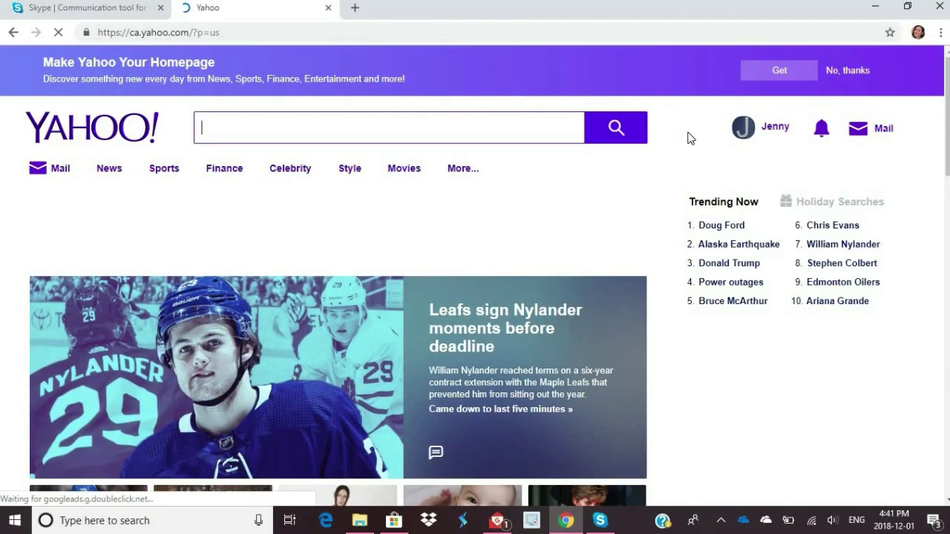
{"action": "left_click", "coordinate": [877, 134]}
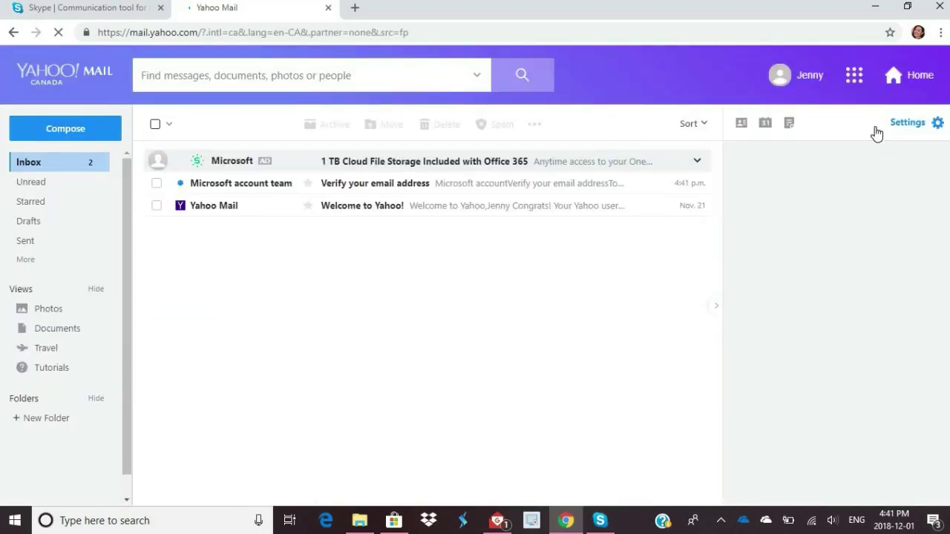
Read the security code in Microsoft's 'Verify your email address' message, then return to Skype
{"action": "left_click", "coordinate": [413, 191]}
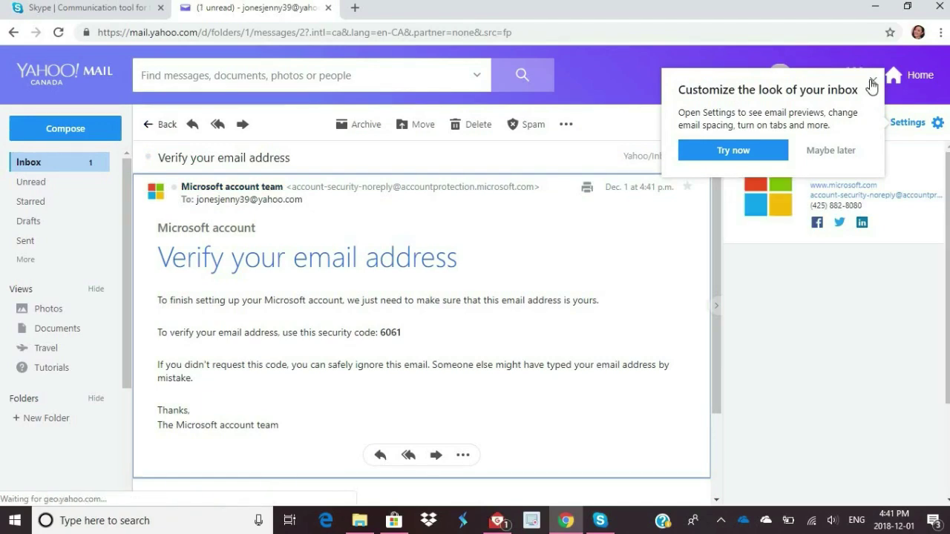
{"action": "left_click", "coordinate": [870, 81]}
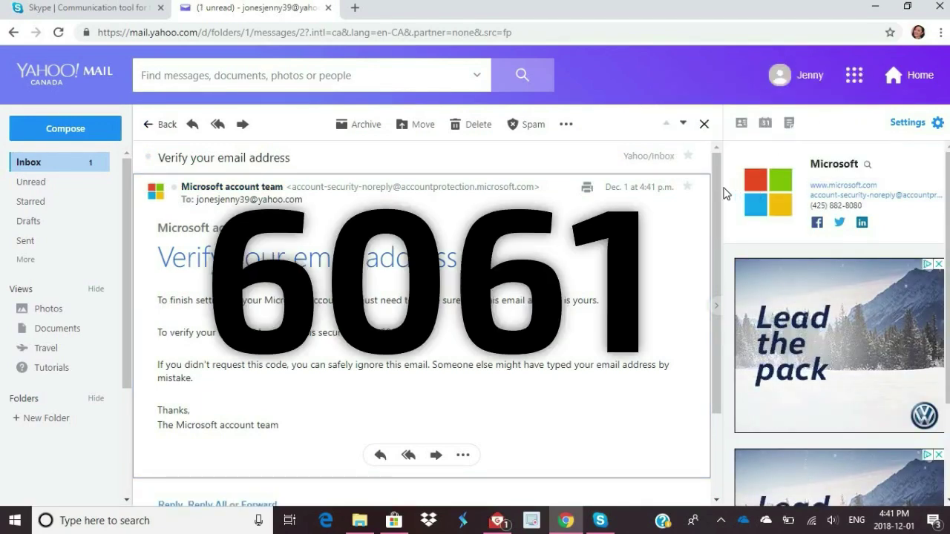
{"action": "left_click_drag", "start_coordinate": [714, 187], "coordinate": [719, 240]}
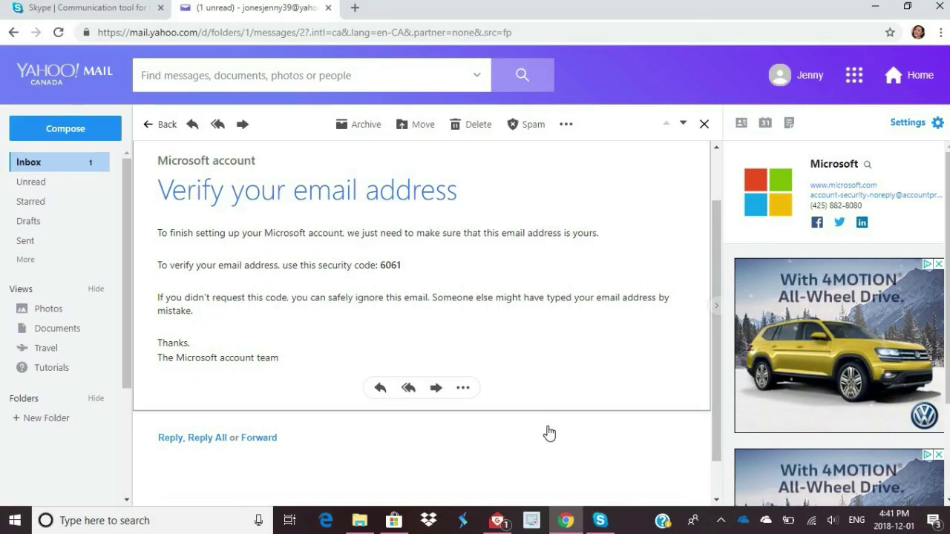
{"action": "left_click", "coordinate": [603, 521]}
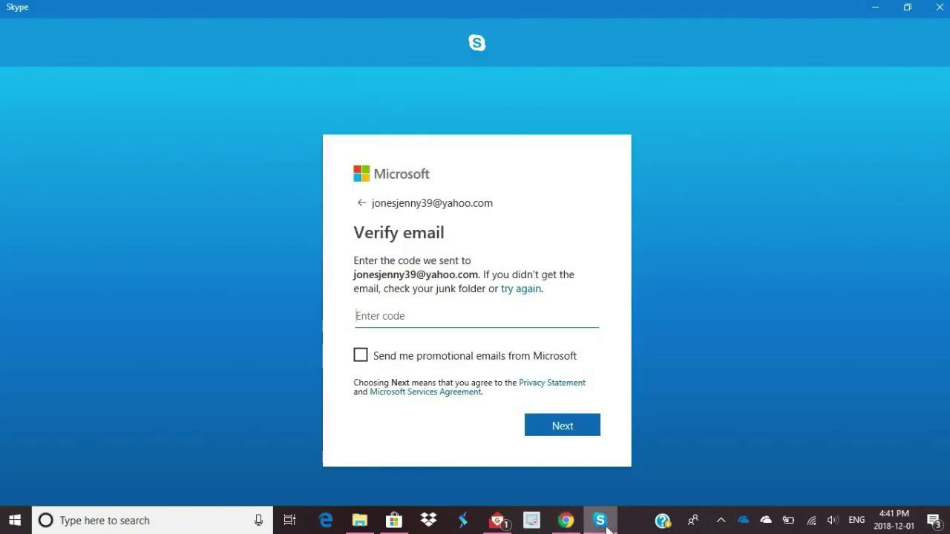
Enter the emailed security code, then type and submit the captcha characters shown
{"action": "left_click", "coordinate": [562, 425]}
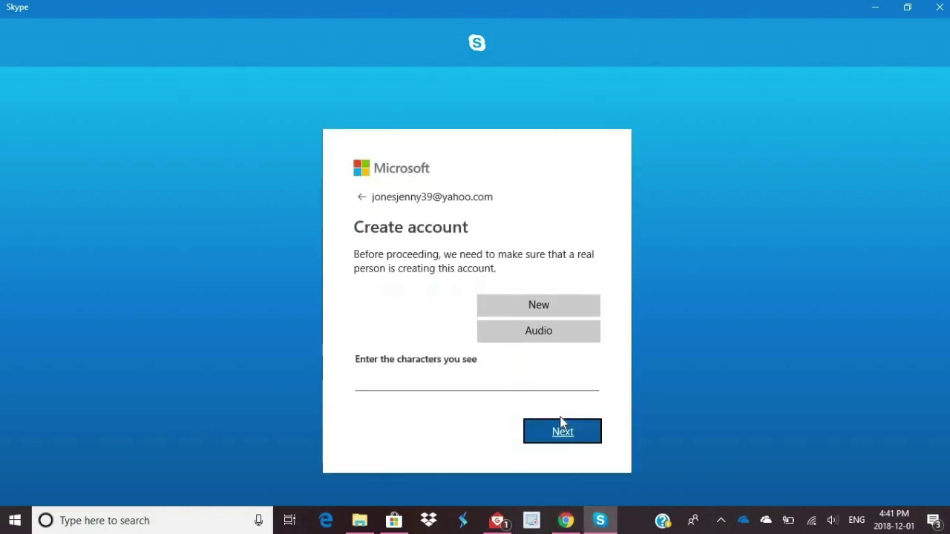
{"action": "left_click", "coordinate": [527, 390]}
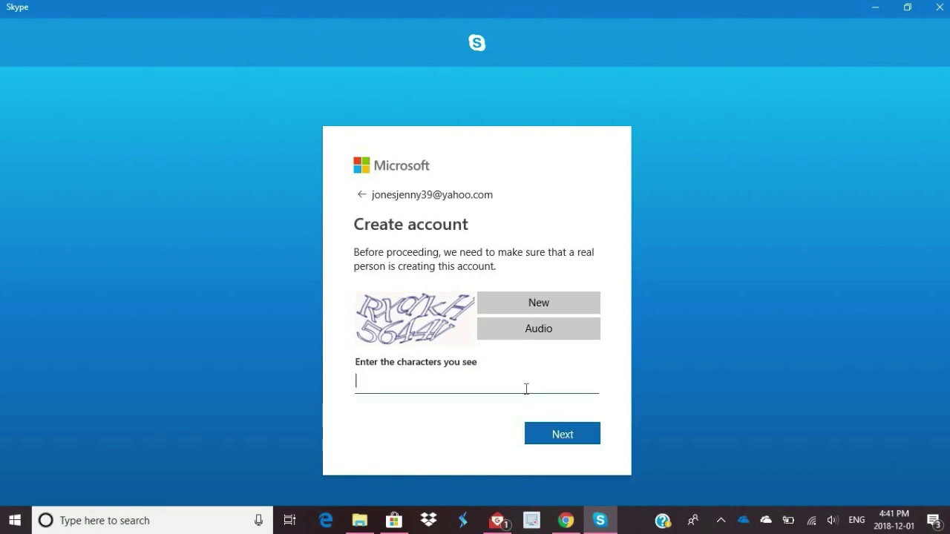
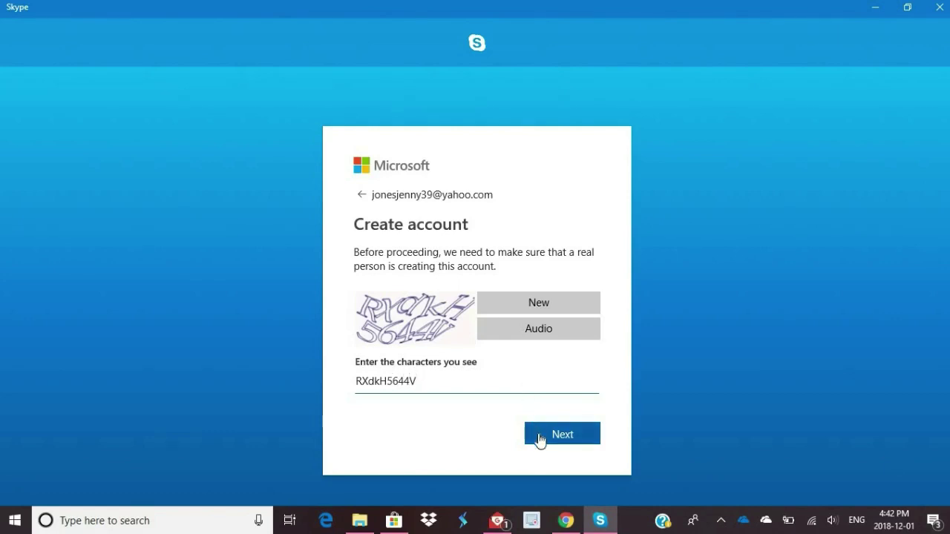
{"action": "left_click", "coordinate": [539, 438]}
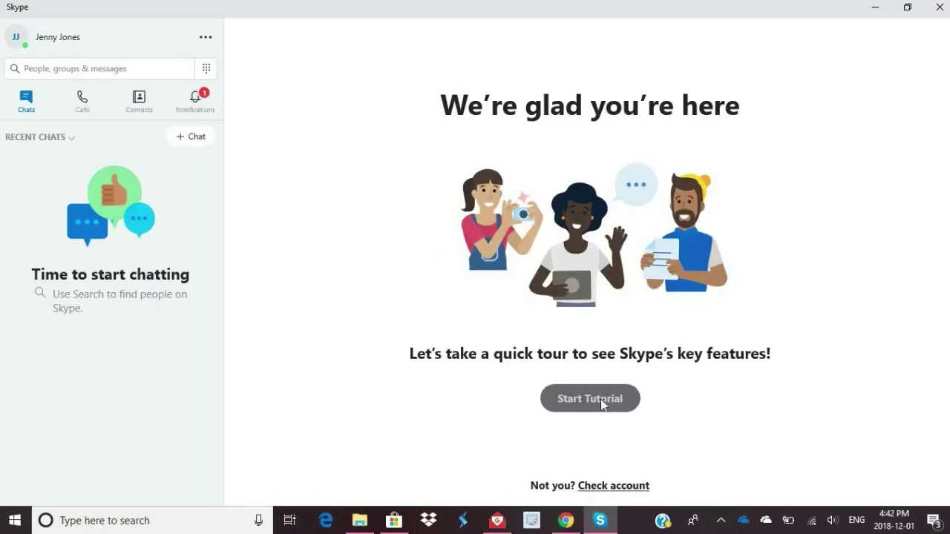
Go through Skype's quick tour of contacts, groups and profile customisation, then close it
{"action": "left_click", "coordinate": [602, 404]}
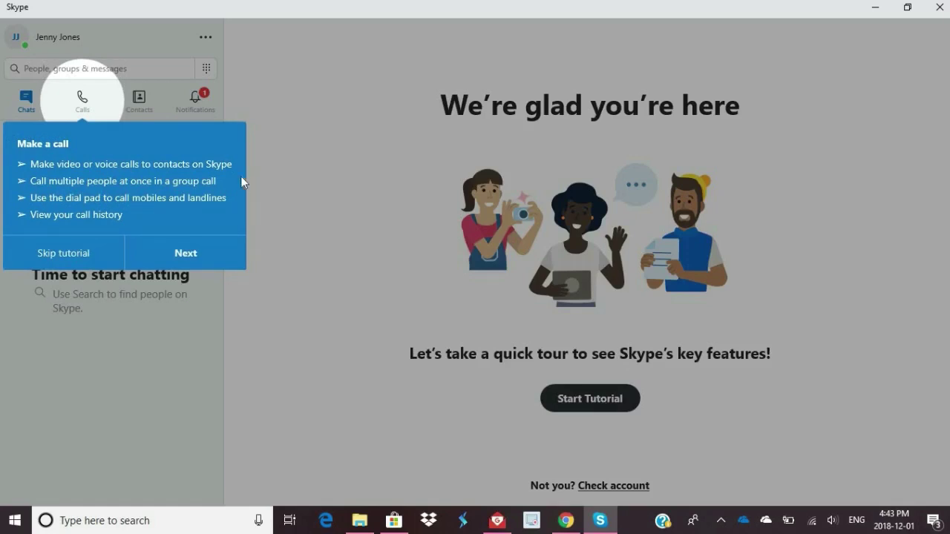
{"action": "left_click", "coordinate": [175, 257]}
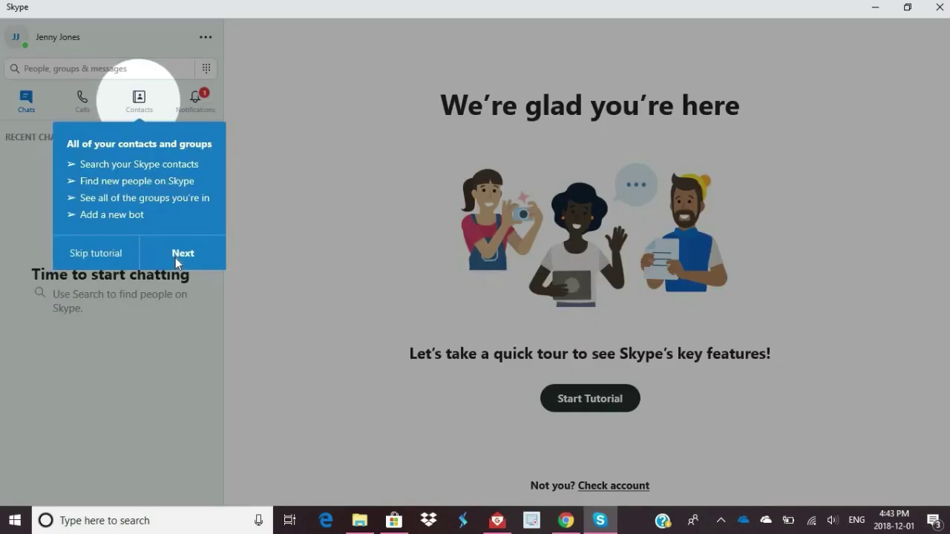
{"action": "left_click", "coordinate": [176, 257]}
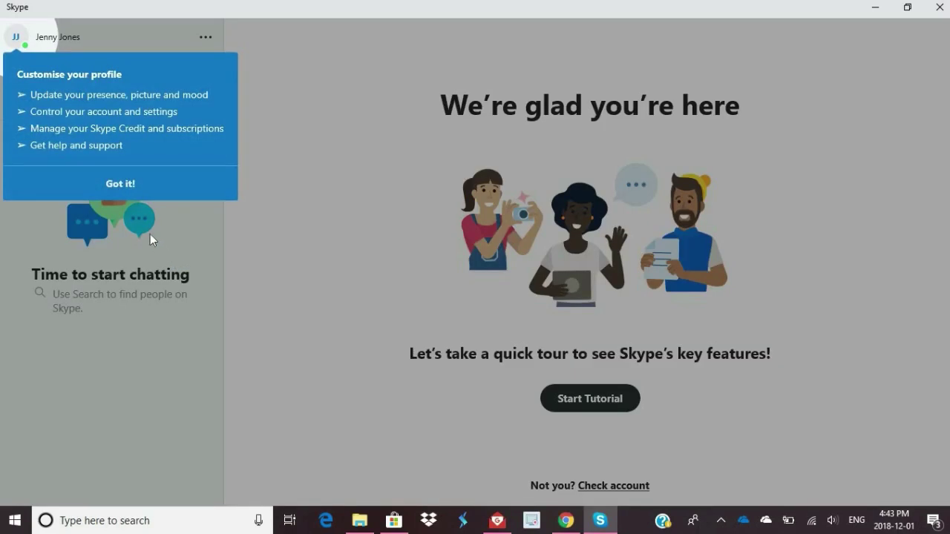
{"action": "left_click", "coordinate": [133, 183]}
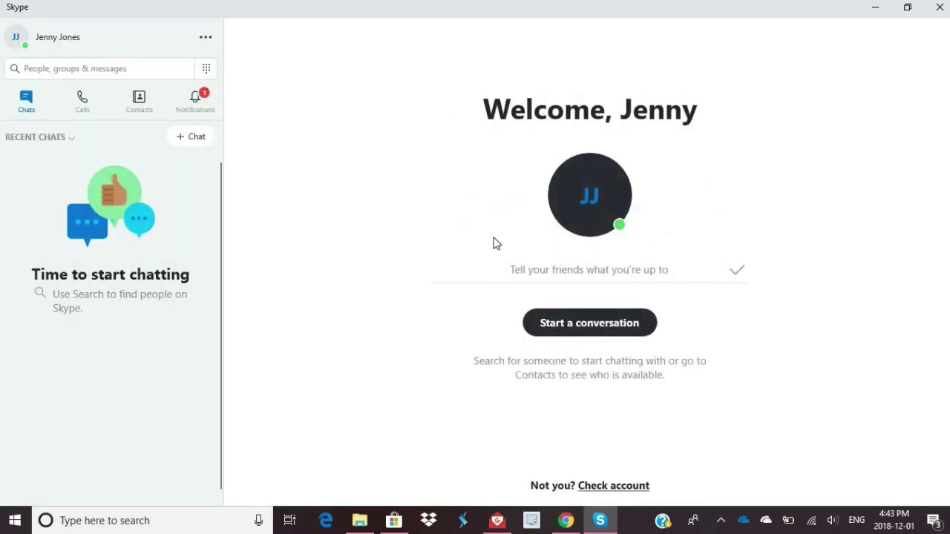
{"action": "left_click", "coordinate": [580, 321]}
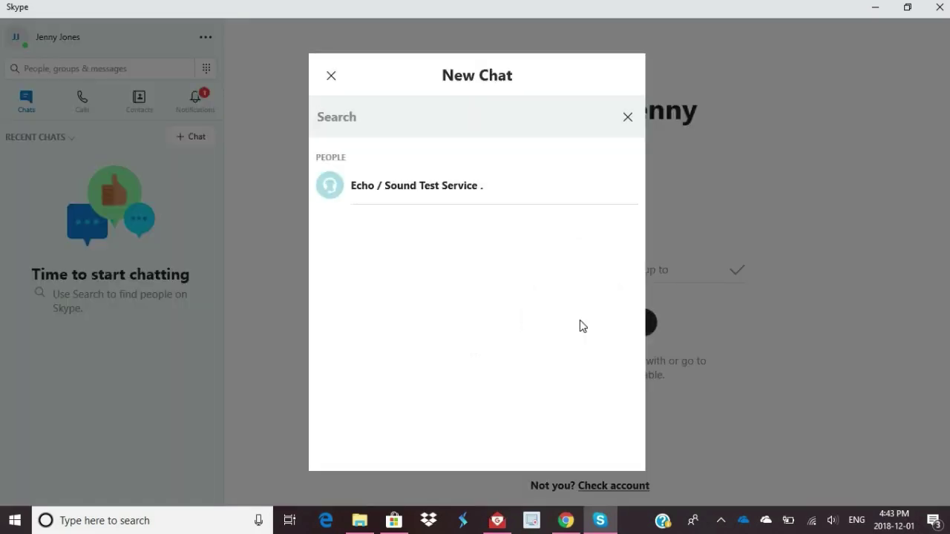
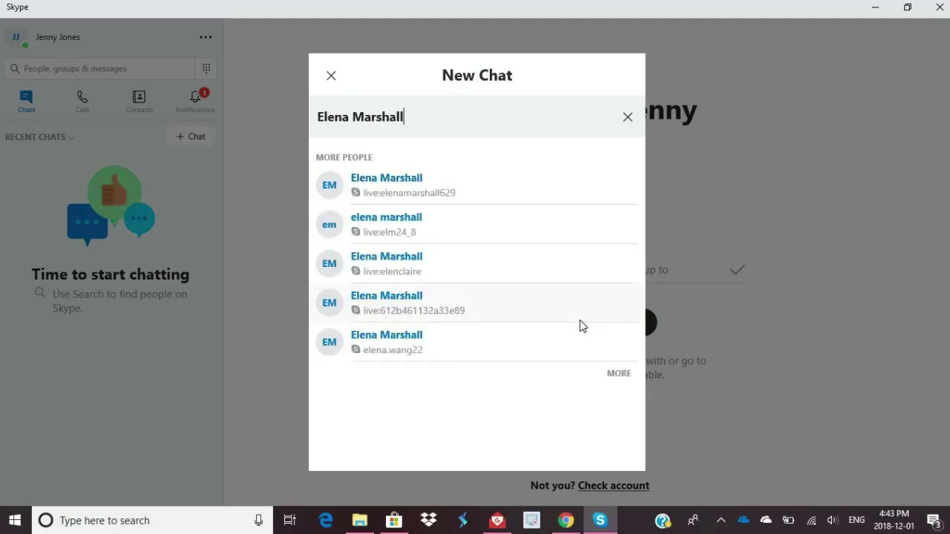
Search New Chat for the contact's full name and open a chat with the first match
{"action": "left_click", "coordinate": [412, 180]}
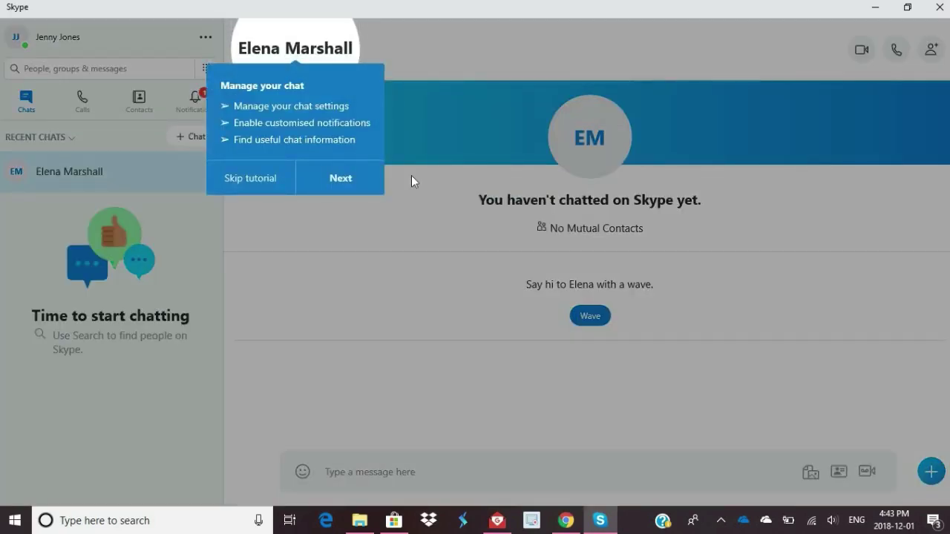
Dismiss the two chat tips, including the personalised emoticons tip, and place an audio call to the contact
{"action": "left_click", "coordinate": [366, 182]}
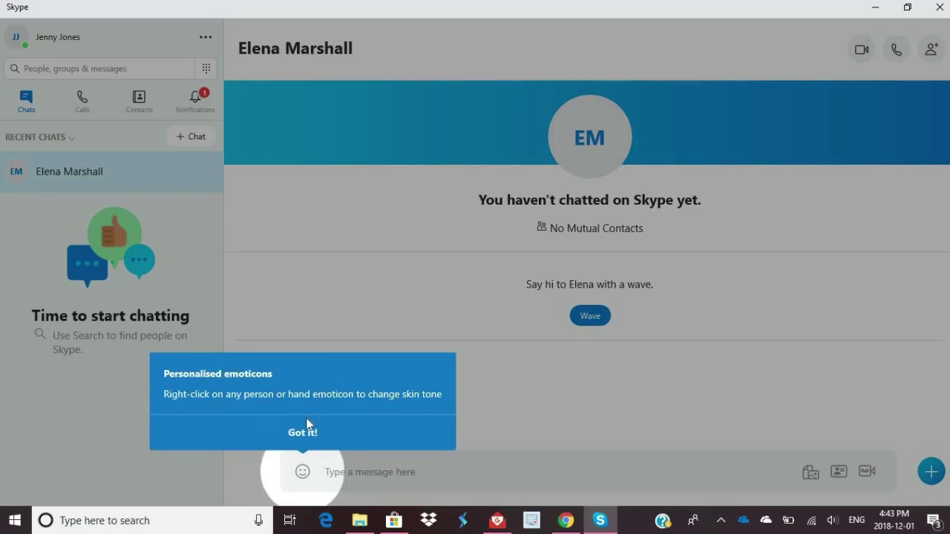
{"action": "left_click", "coordinate": [300, 434]}
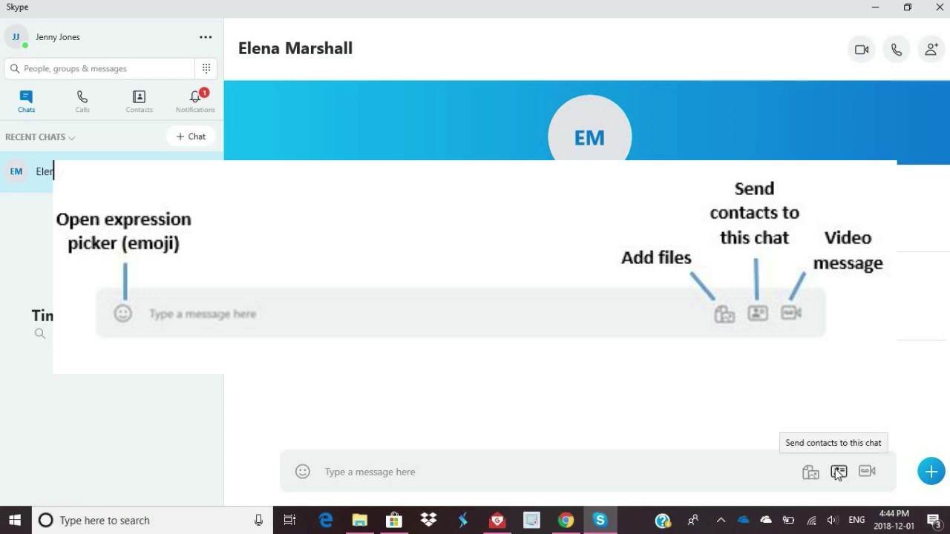
{"action": "left_click", "coordinate": [302, 473]}
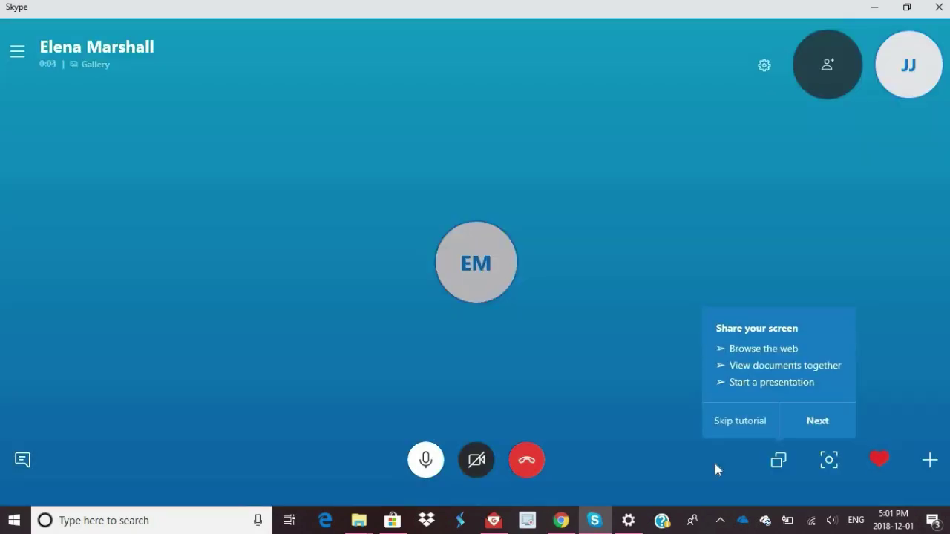
Dismiss the screen-sharing and snapshot call tips, then view and close the call's chat conversation
{"action": "left_click", "coordinate": [829, 421]}
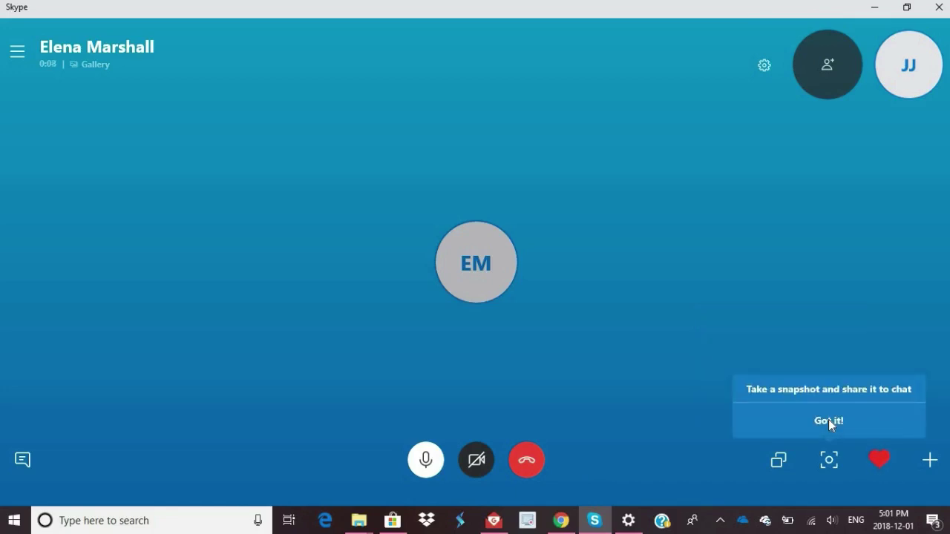
{"action": "left_click", "coordinate": [830, 421]}
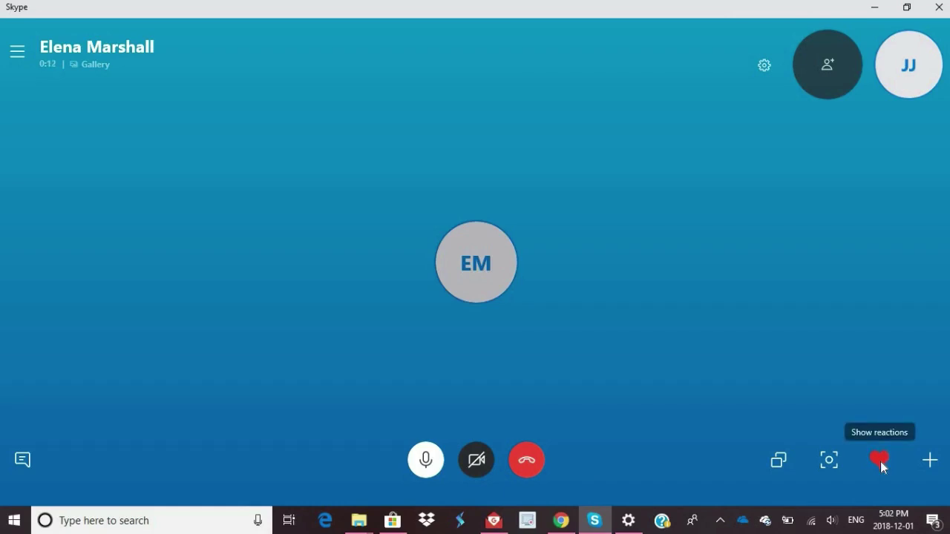
{"action": "left_click", "coordinate": [25, 462]}
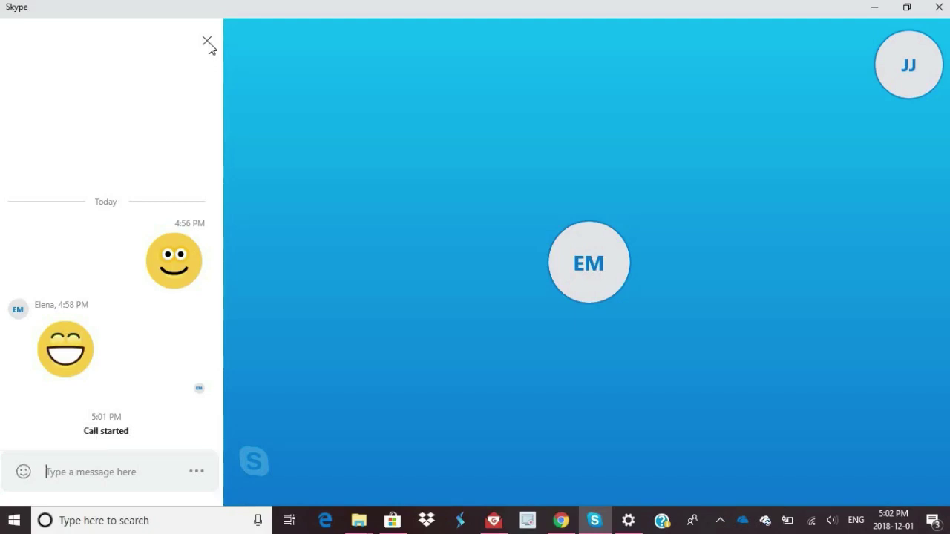
{"action": "left_click", "coordinate": [207, 42]}
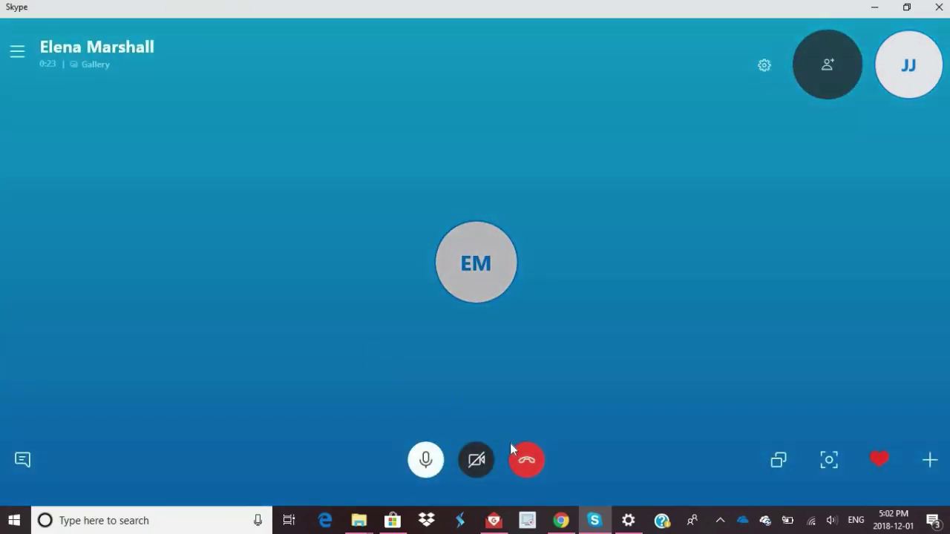
{"action": "left_click", "coordinate": [476, 460]}
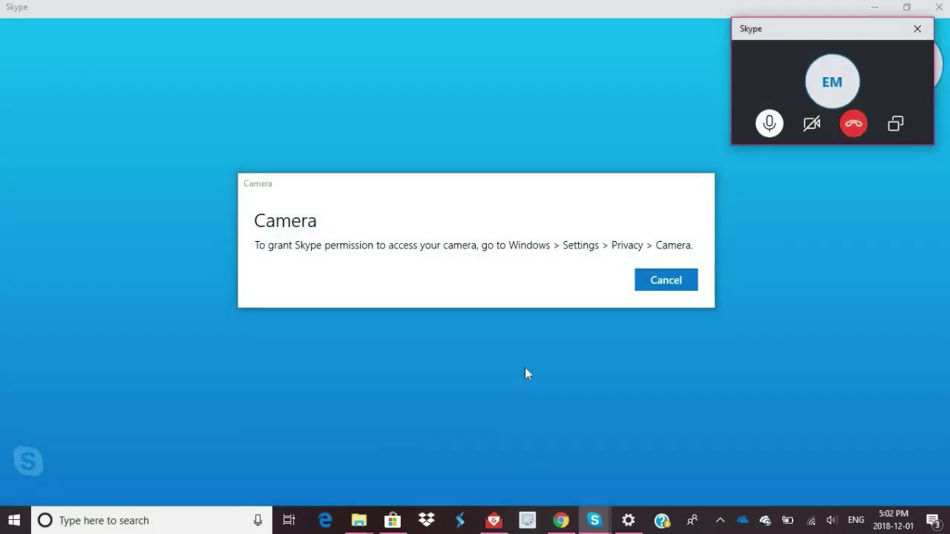
{"action": "left_click", "coordinate": [807, 126]}
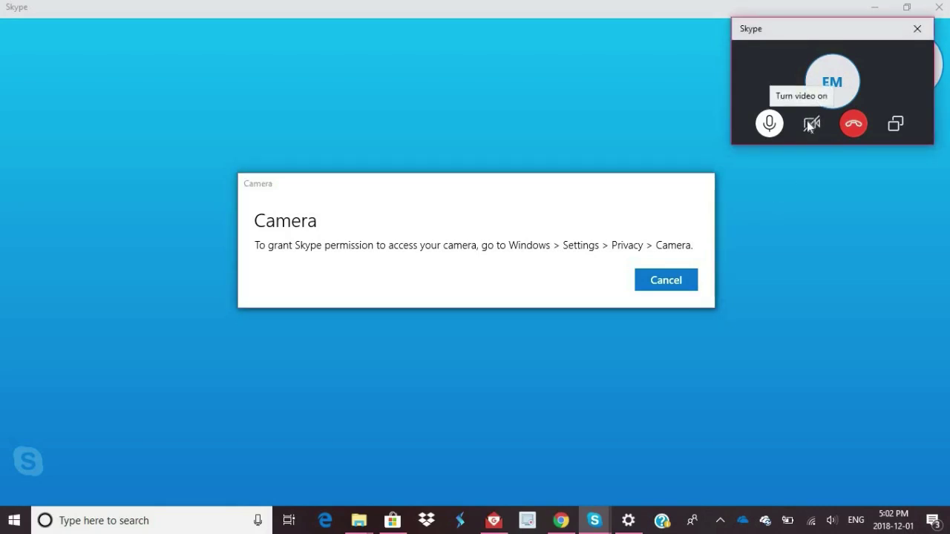
{"action": "left_click", "coordinate": [652, 282]}
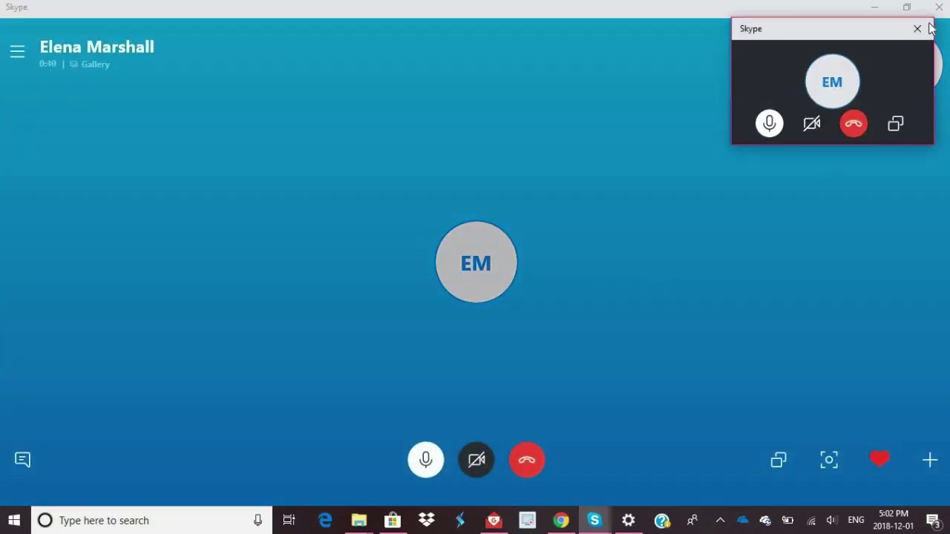
{"action": "left_click", "coordinate": [919, 29]}
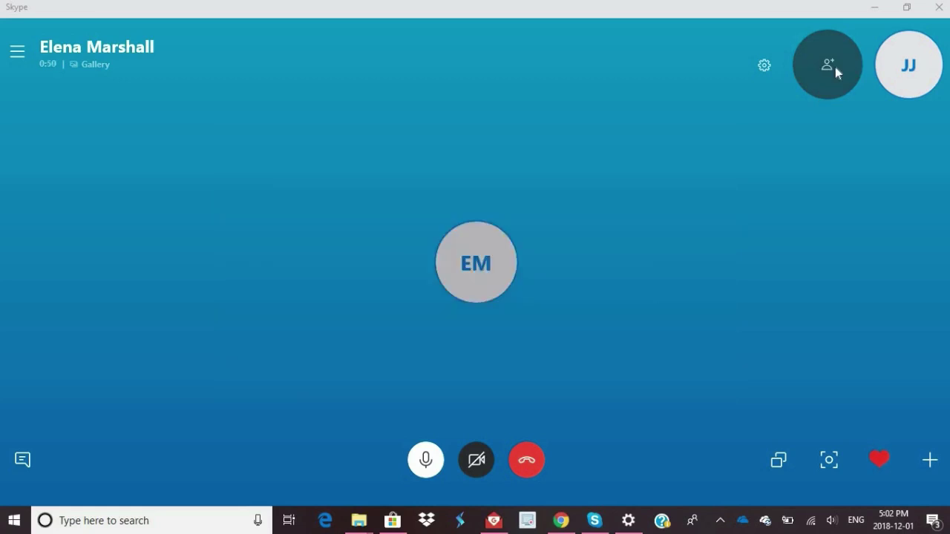
{"action": "left_click", "coordinate": [835, 66]}
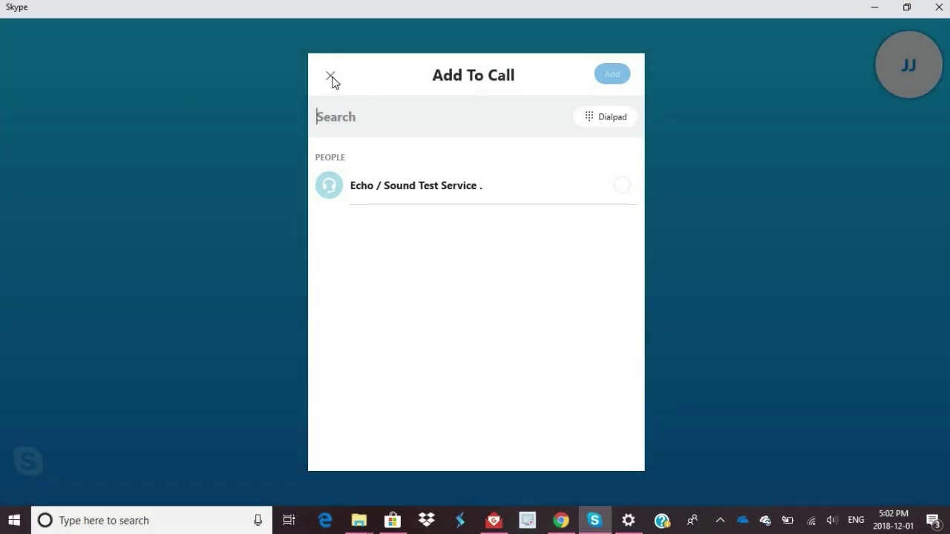
{"action": "left_click", "coordinate": [331, 77]}
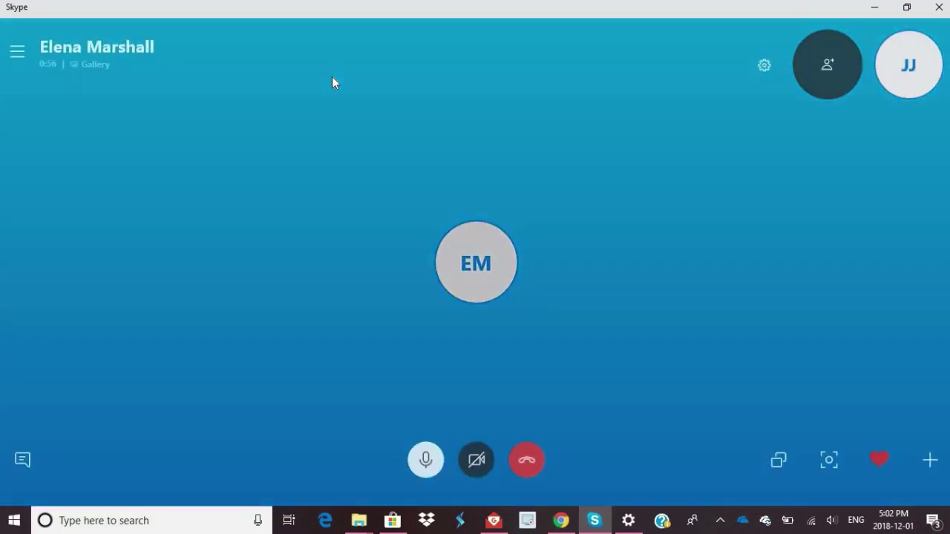
{"action": "left_click", "coordinate": [755, 71]}
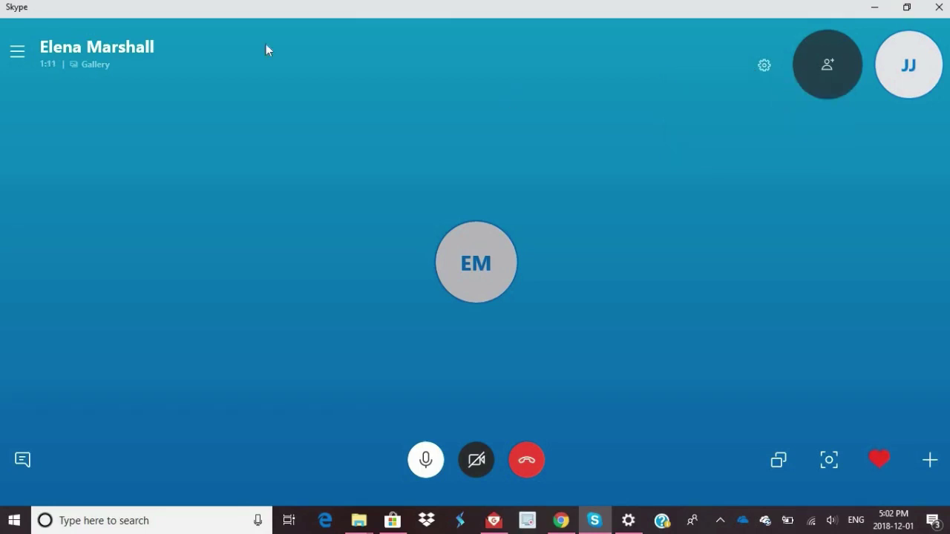
{"action": "left_click", "coordinate": [25, 52]}
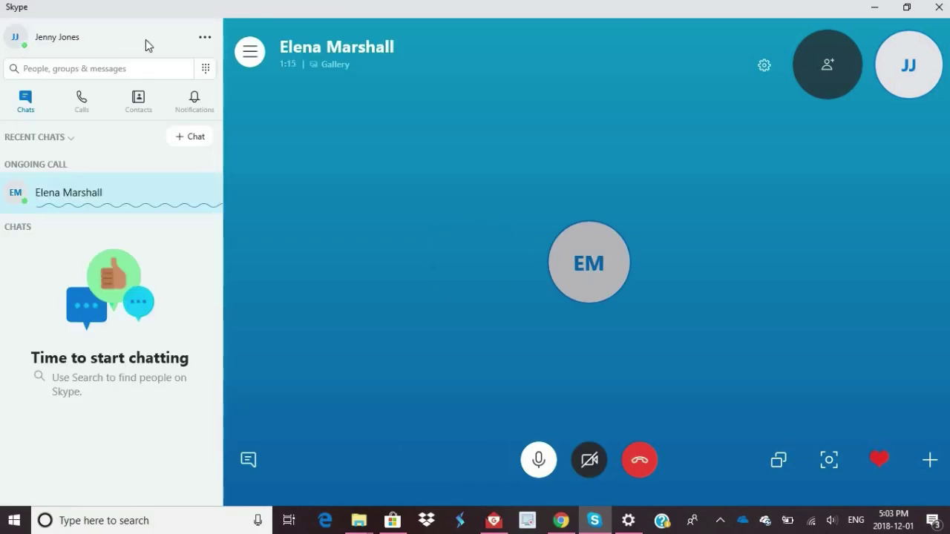
{"action": "left_click", "coordinate": [205, 42]}
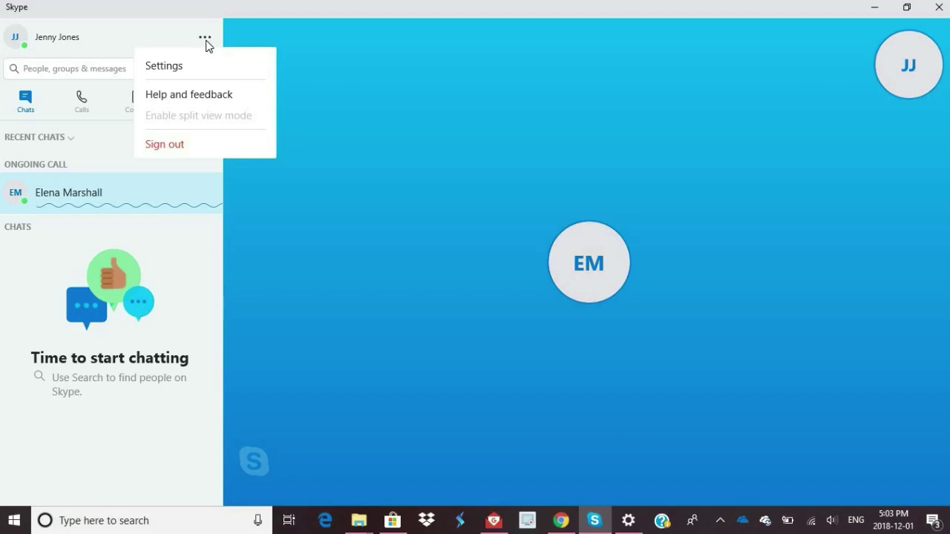
{"action": "left_click", "coordinate": [233, 41]}
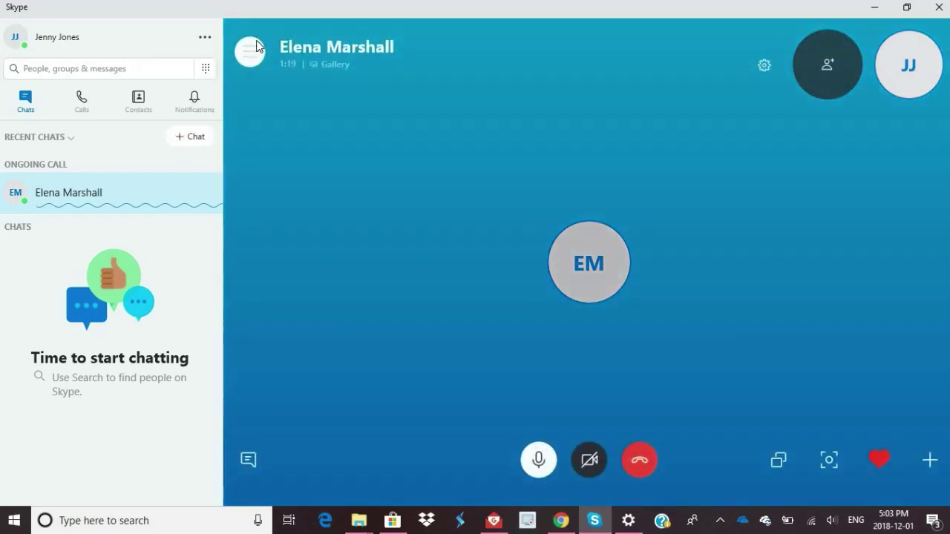
{"action": "left_click", "coordinate": [256, 46]}
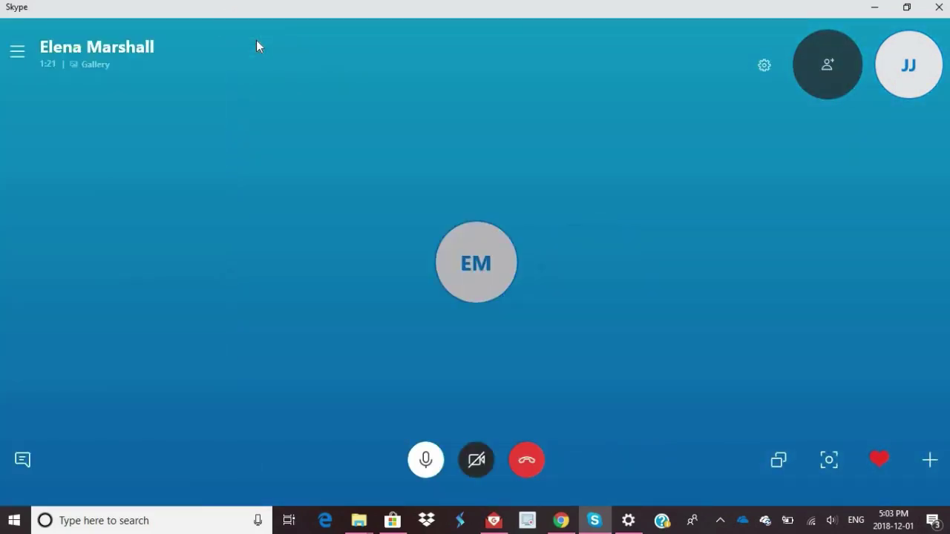
{"action": "left_click", "coordinate": [930, 468]}
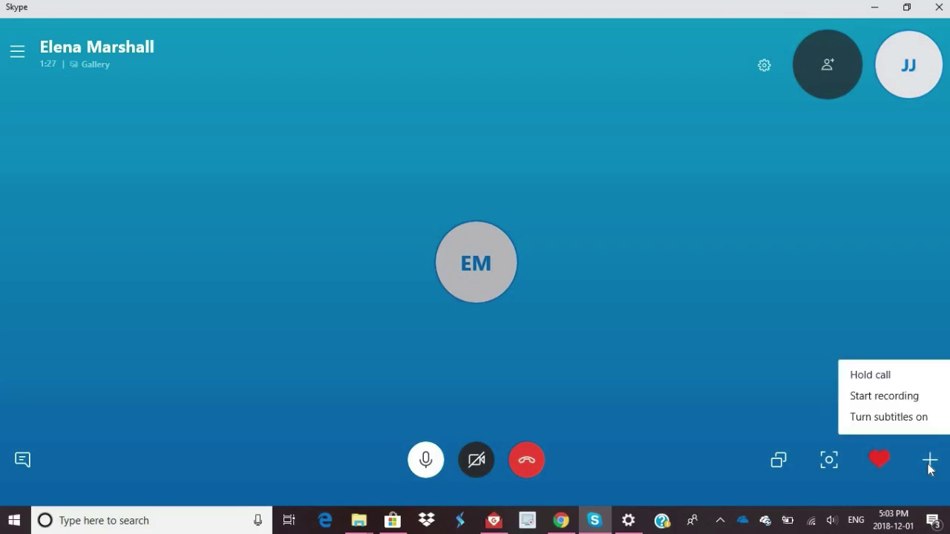
{"action": "left_click", "coordinate": [777, 470]}
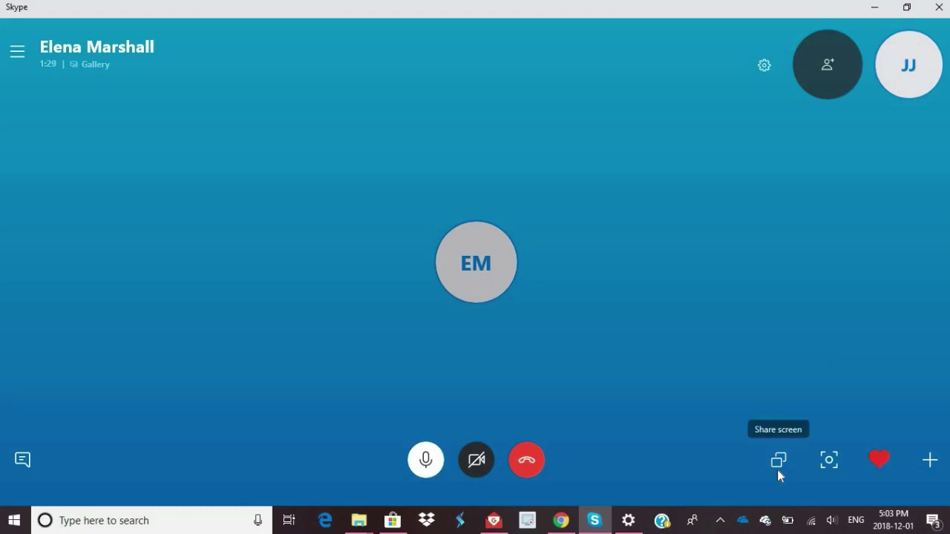